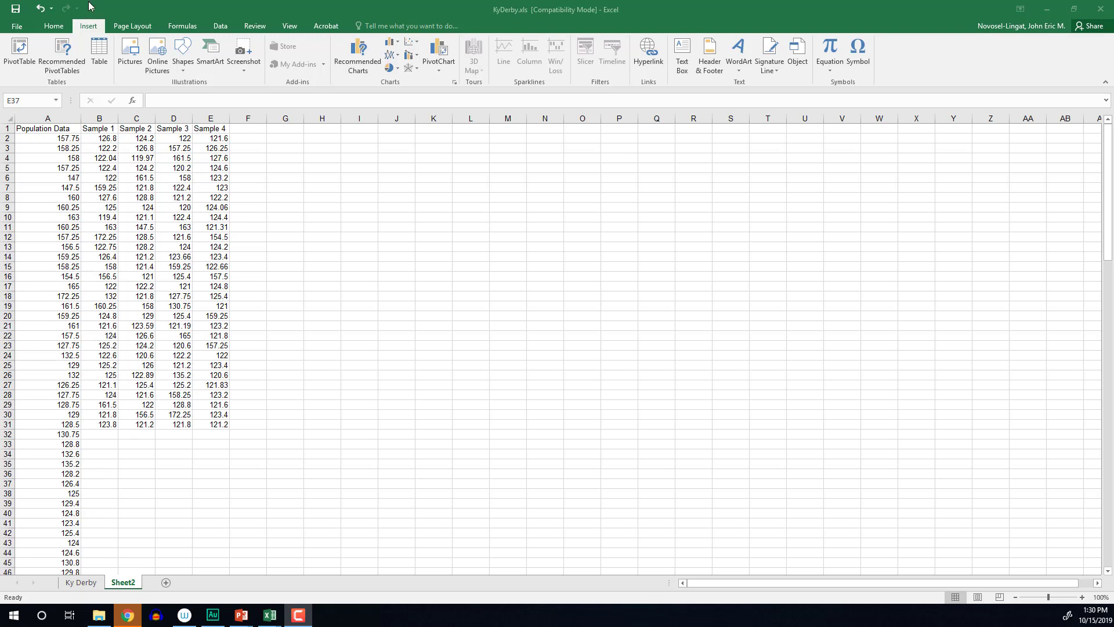
Enable the Analysis ToolPak add-in through the Excel add-ins manager.
click(18, 28)
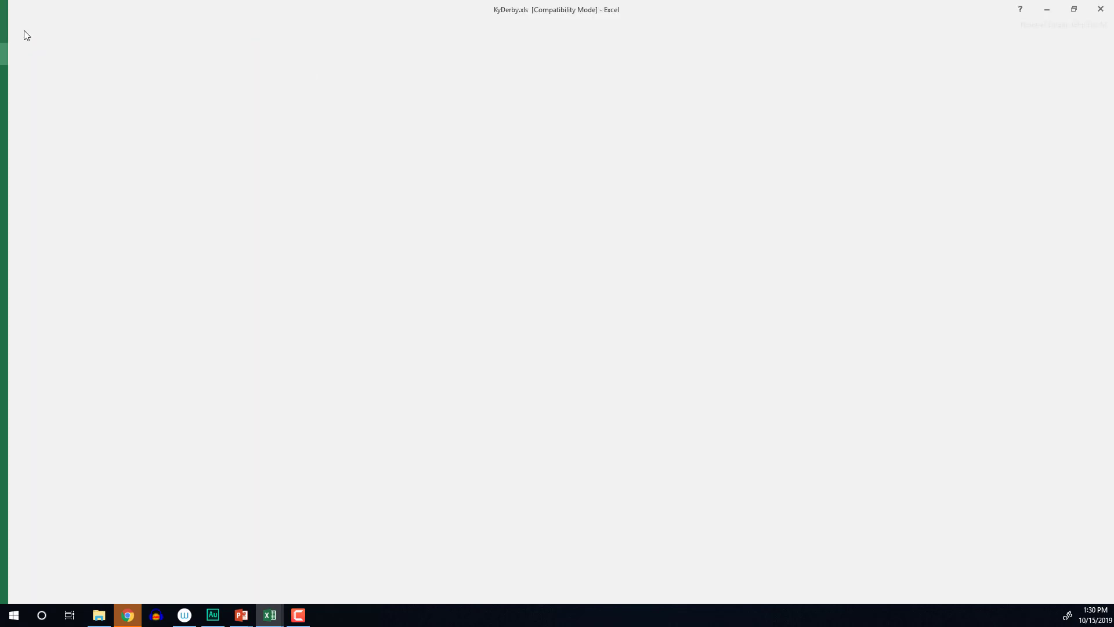
click(29, 344)
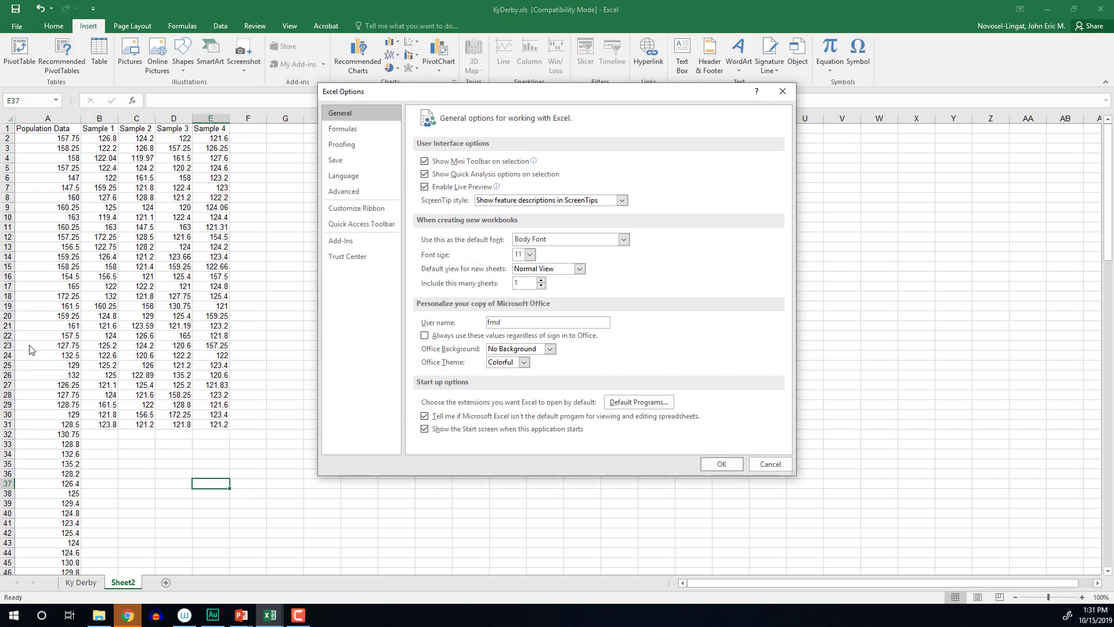
click(364, 244)
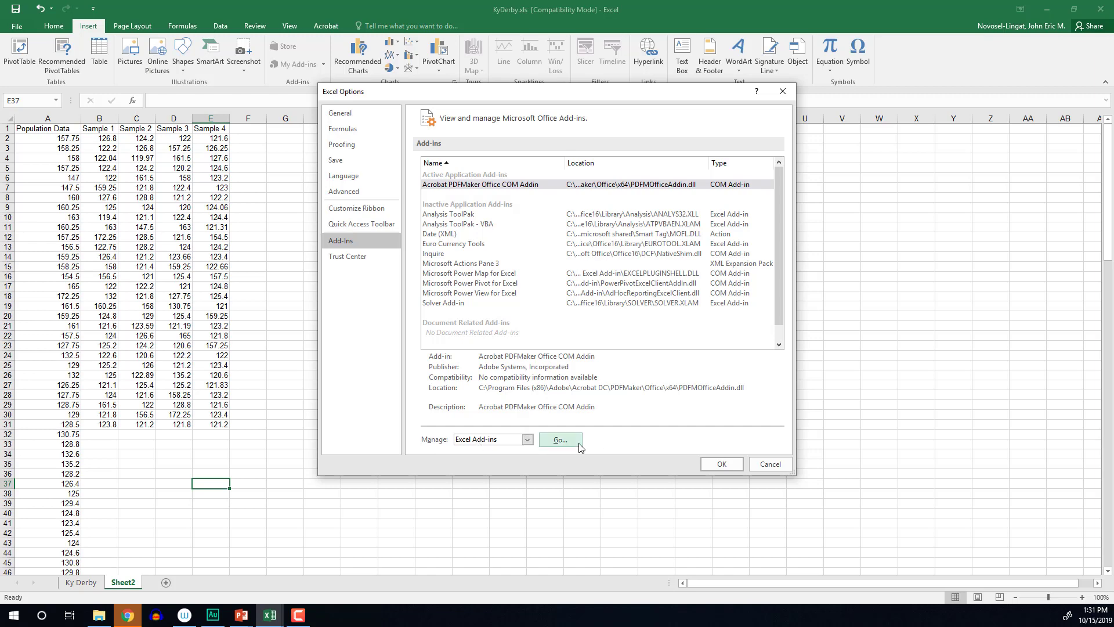
click(560, 440)
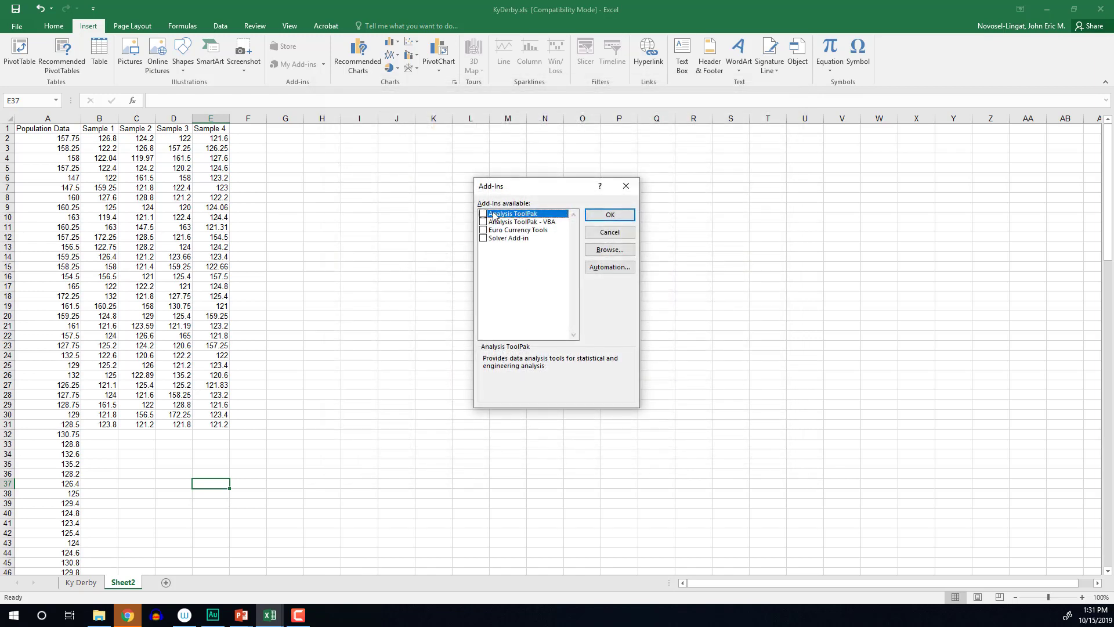
click(482, 215)
click(607, 215)
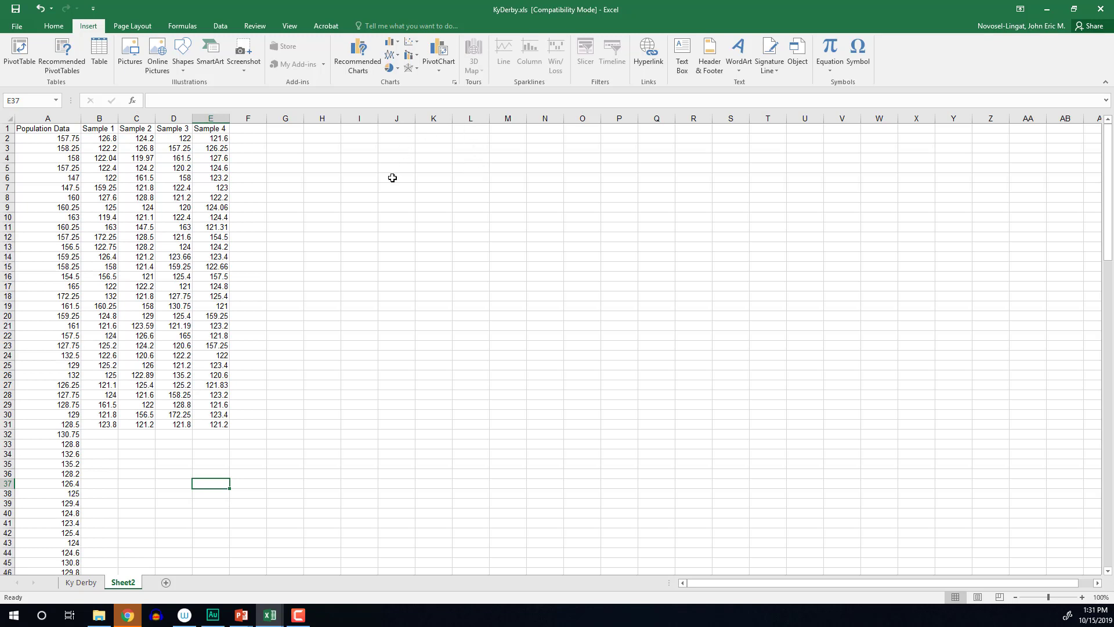
Enter the header Bins in cell J1 and the bin limits 110, 120, 130 and 140 in J2:J5.
click(398, 129)
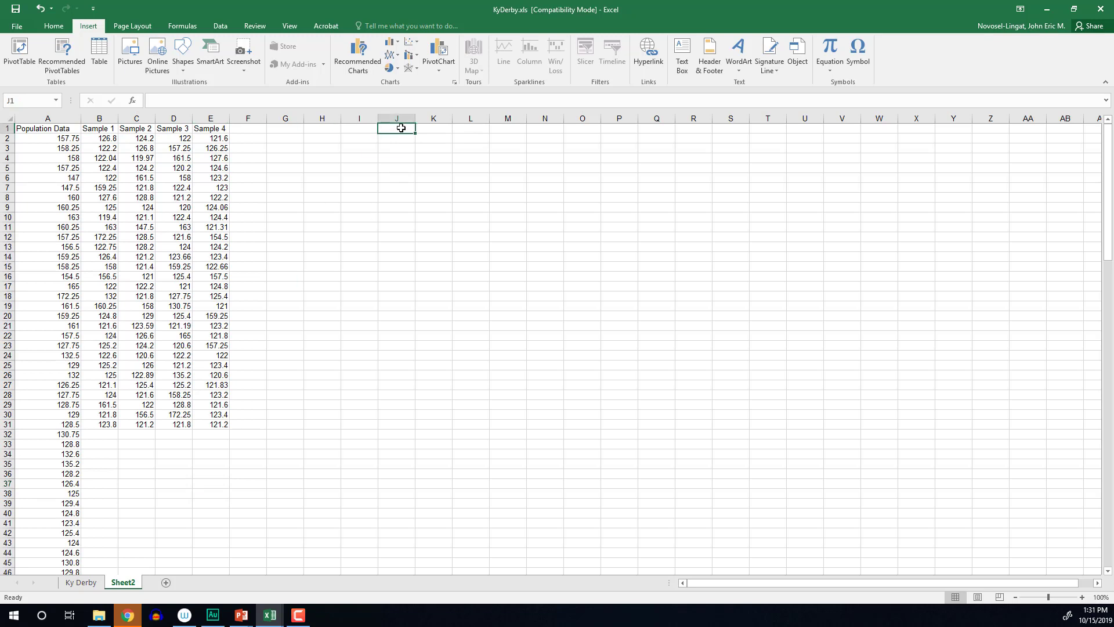
text(Bi)
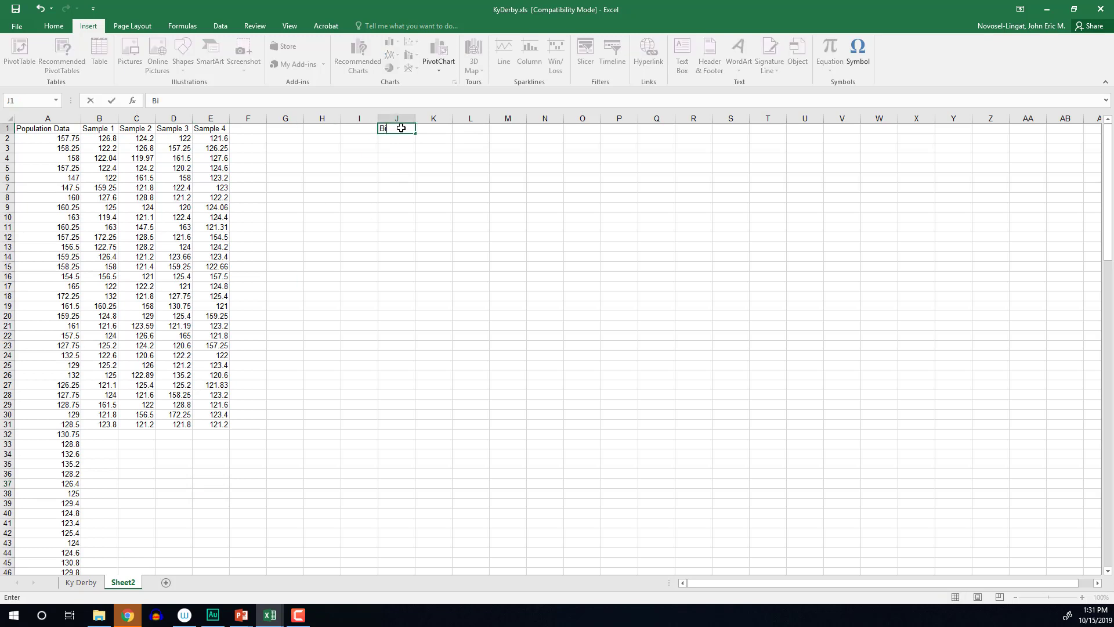
text(ns)
key(Return)
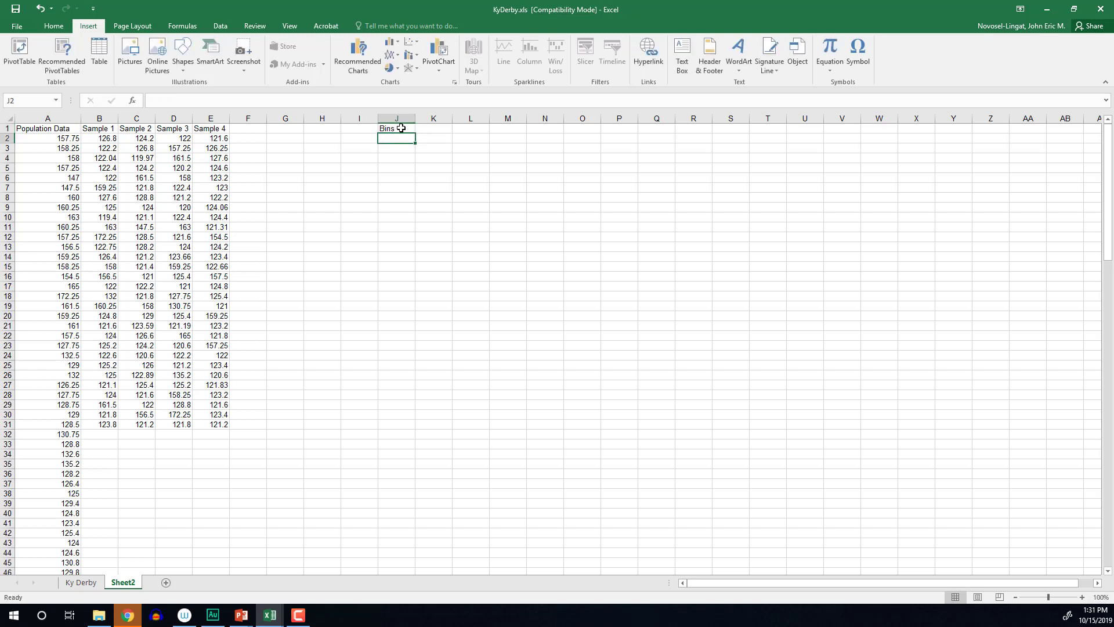
text(110)
key(Return)
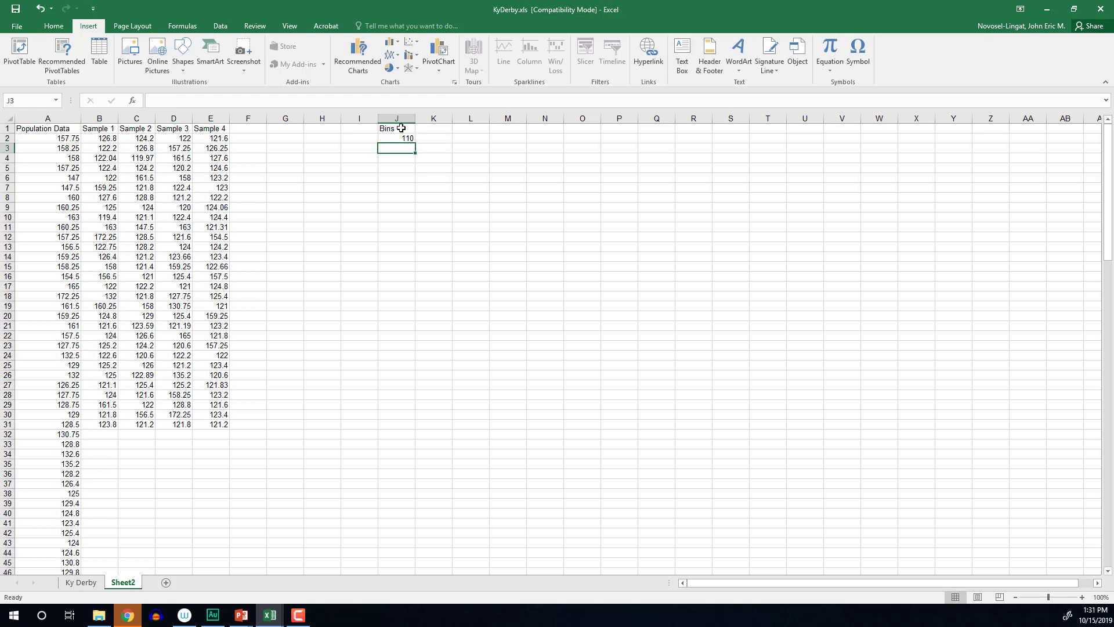
text(120)
key(Return)
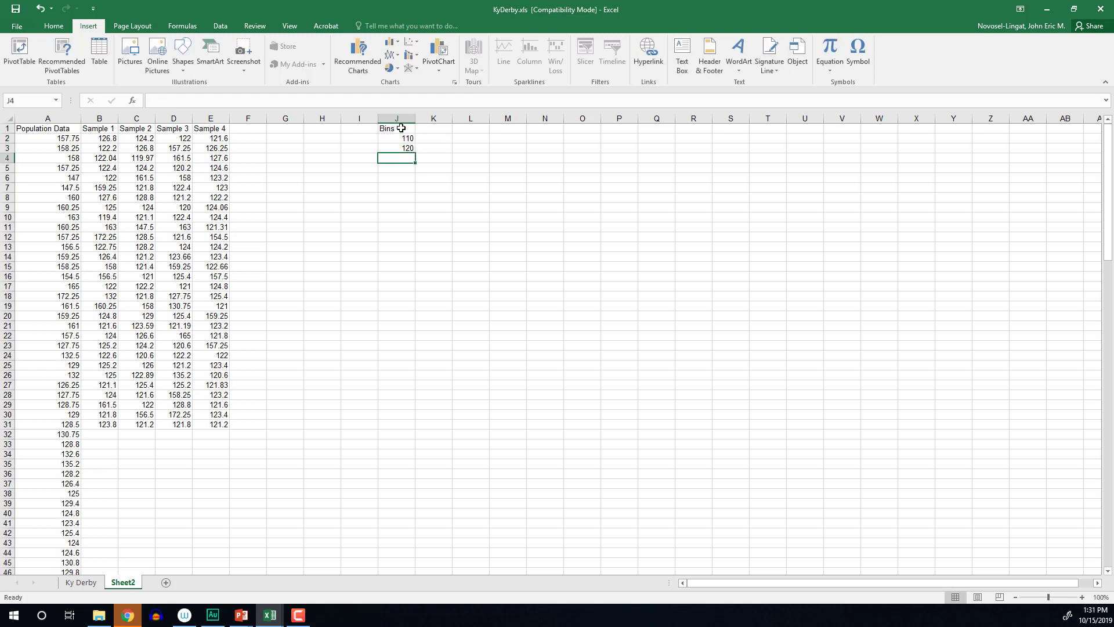
text(130)
key(Return)
text(140)
key(Return)
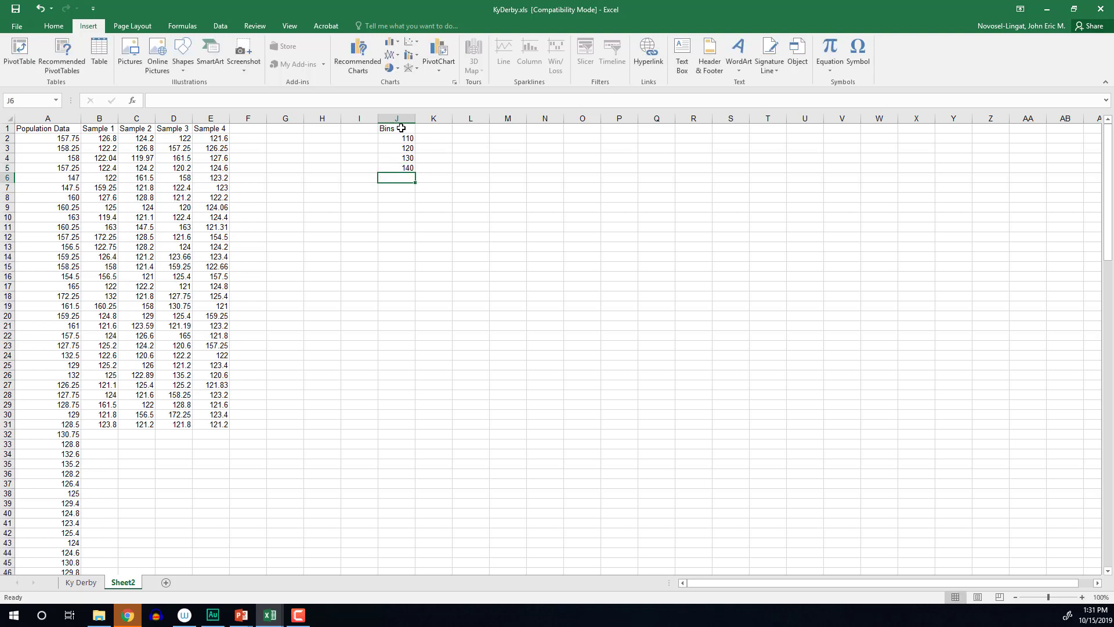
Continue the bin list in J6:J9 with the values 150, 160, 170 and 180.
text(150)
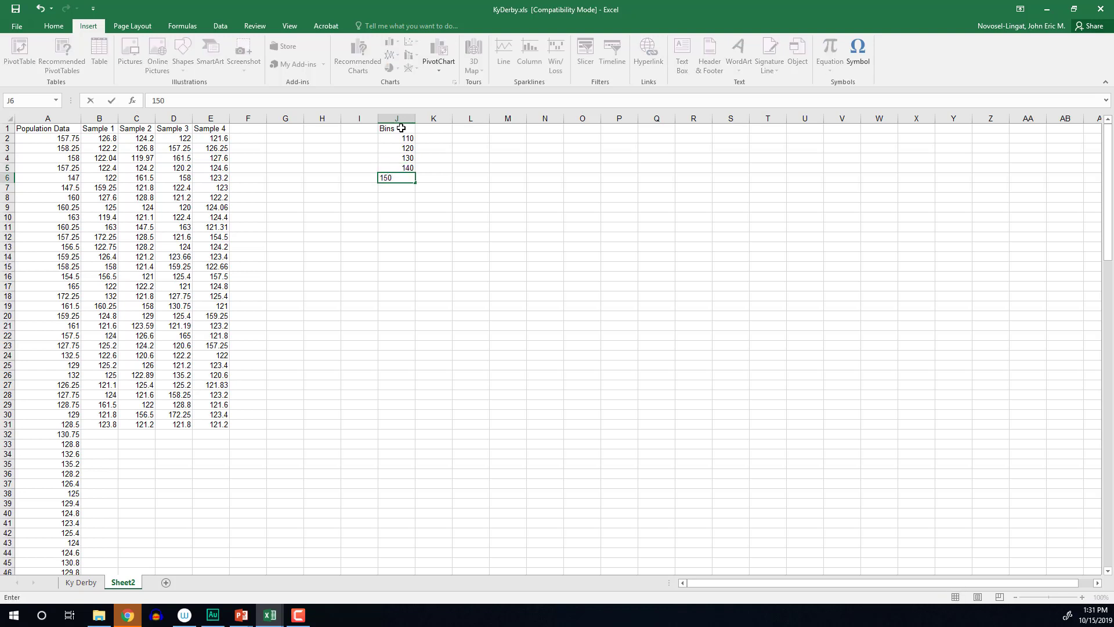
key(Return)
text(160)
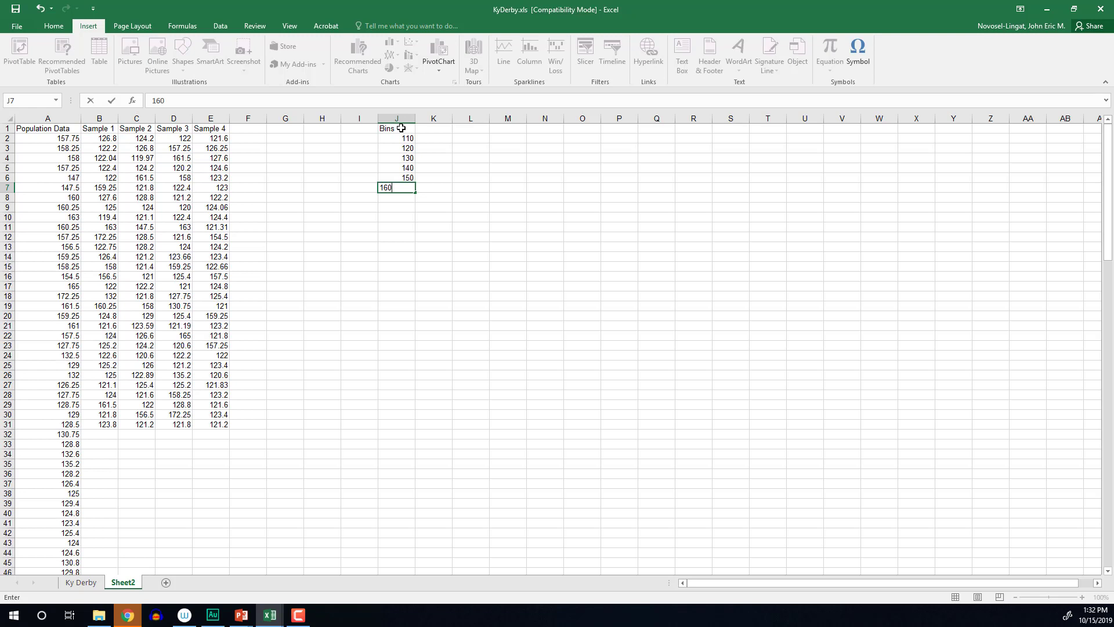
key(Return)
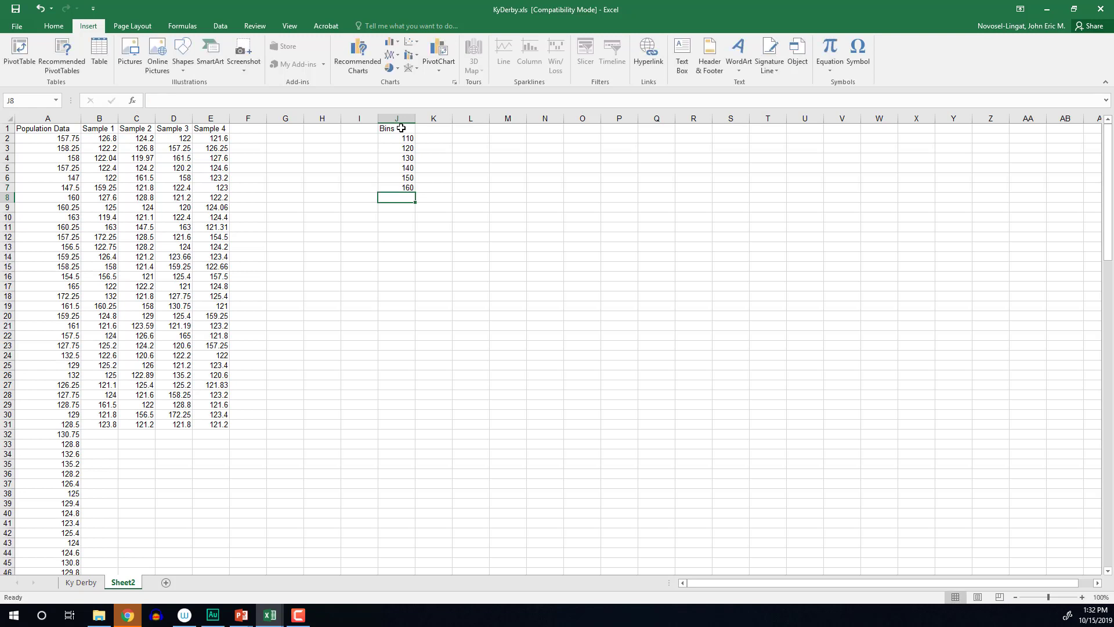
text(10)
key(Return)
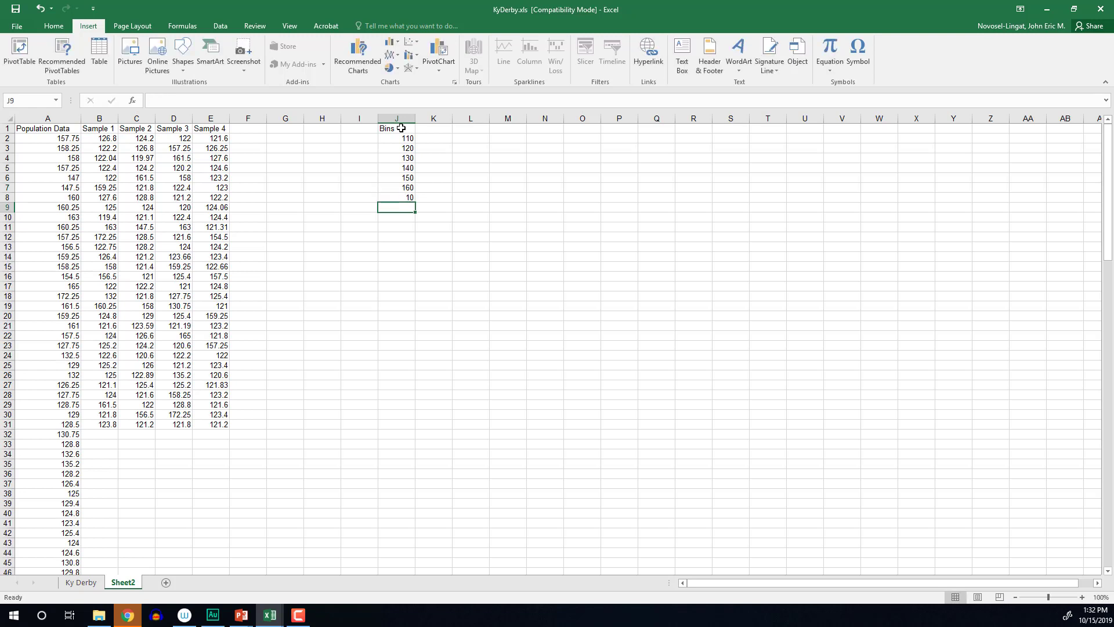
key(Up)
text(170)
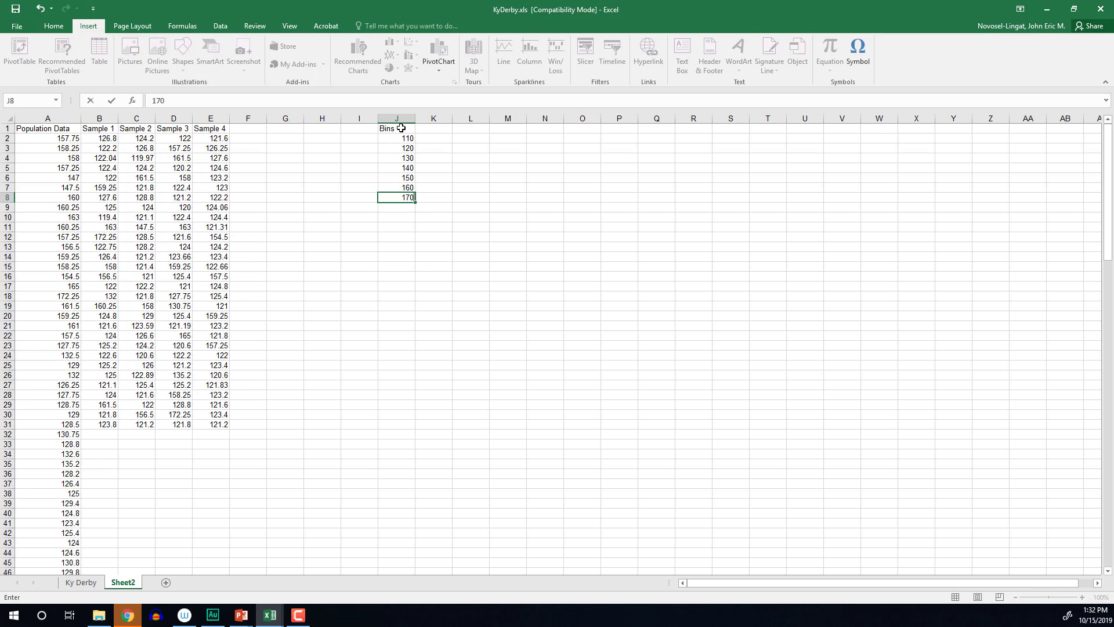
key(Return)
text(180)
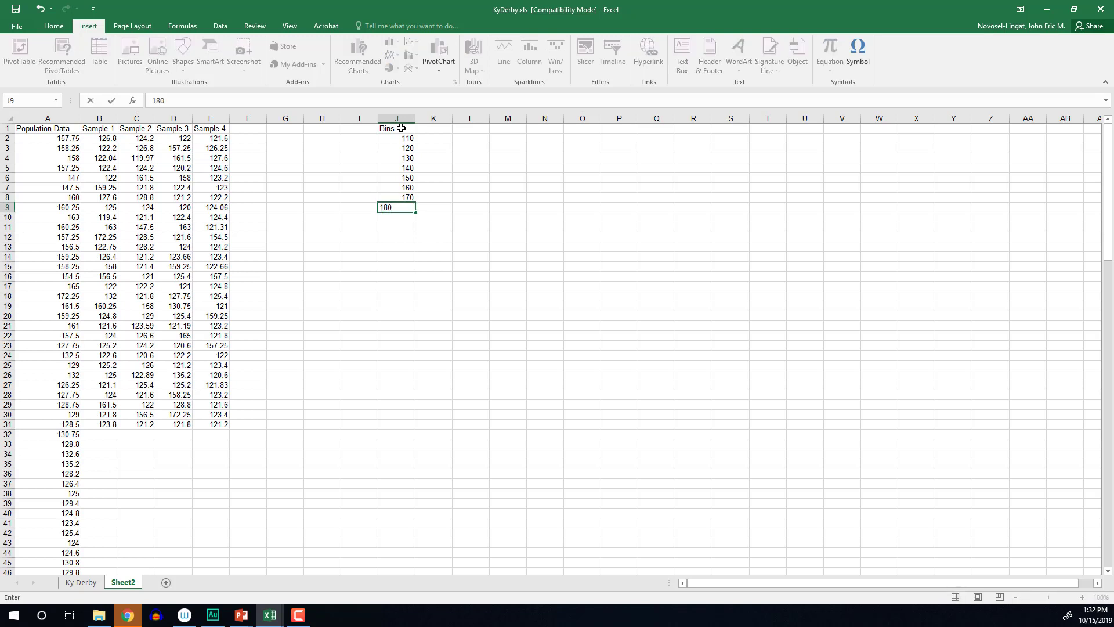
key(Return)
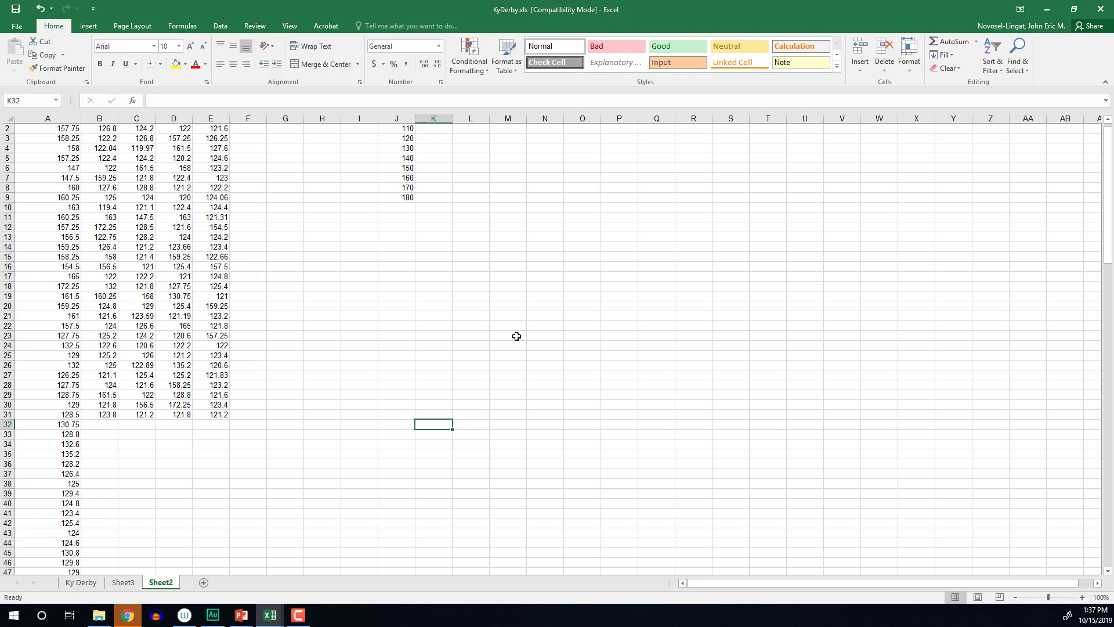
Start the Histogram data analysis tool and clear its existing input, bin and output ranges.
click(230, 28)
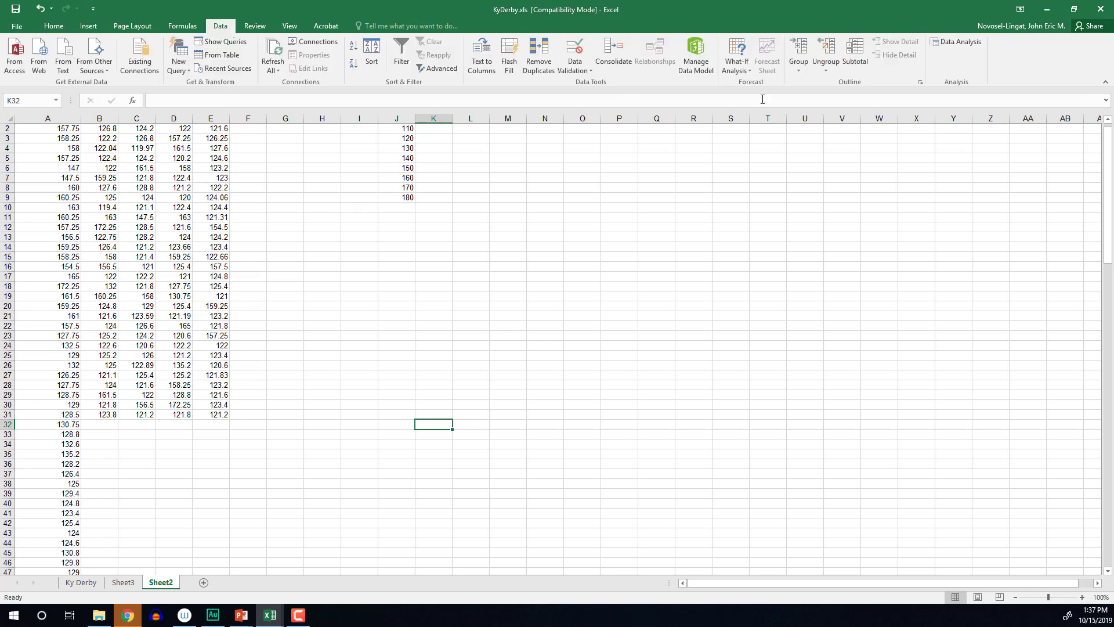
click(958, 42)
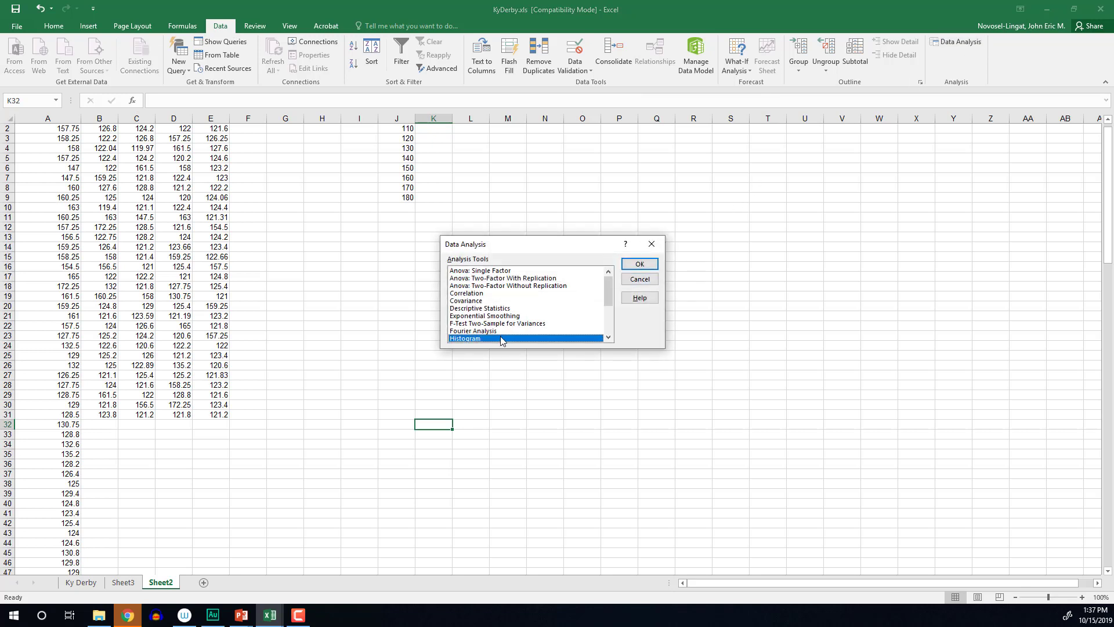
click(640, 264)
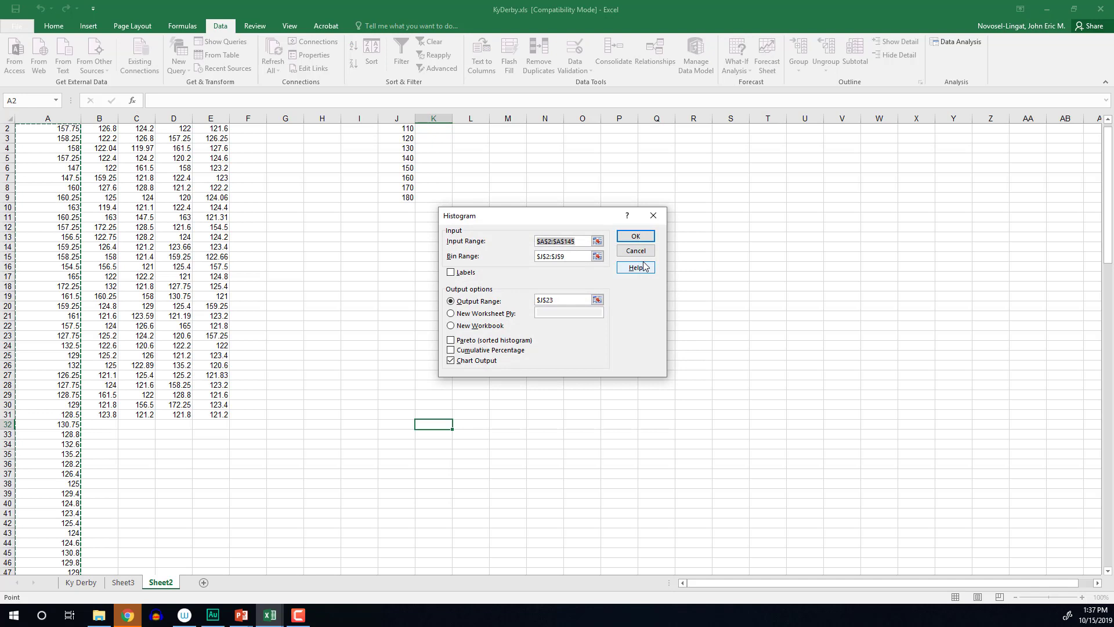
key(BackSpace)
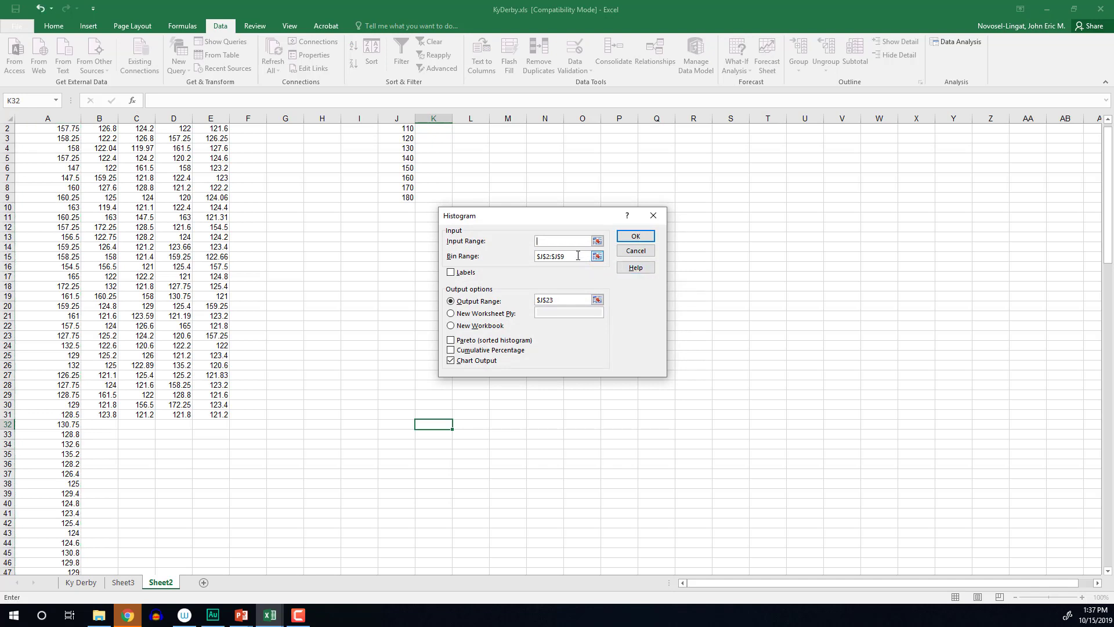
drag(578, 256, 534, 259)
key(BackSpace)
drag(578, 300, 535, 301)
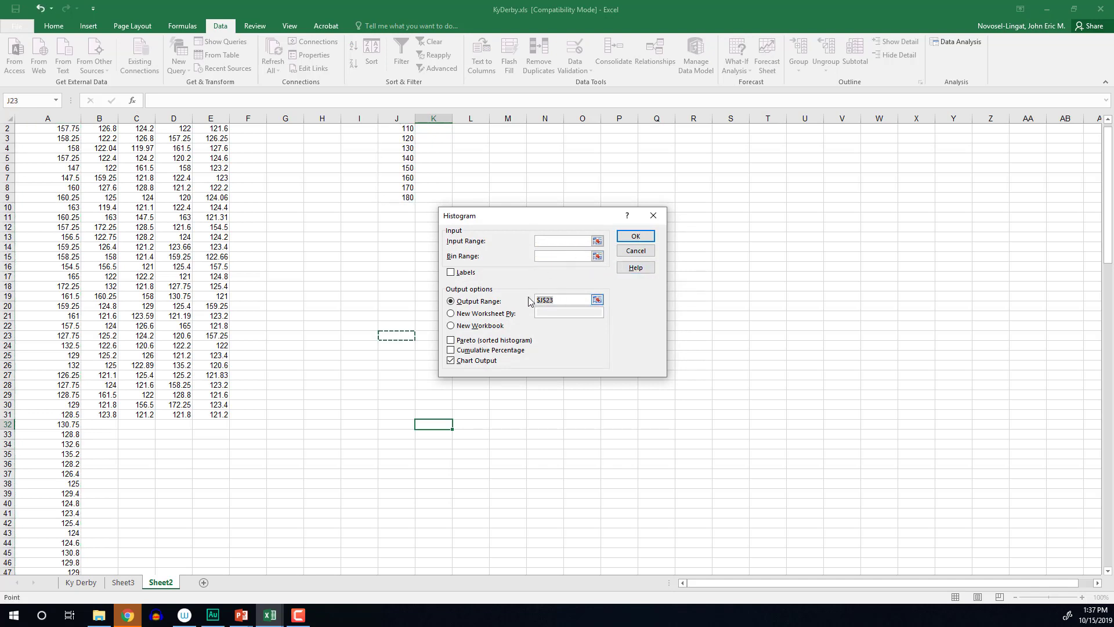
key(BackSpace)
Set the histogram's input range to the population data in A2:A145 and its bin range to J2:J9.
click(560, 243)
scroll(144, 439, up, 1)
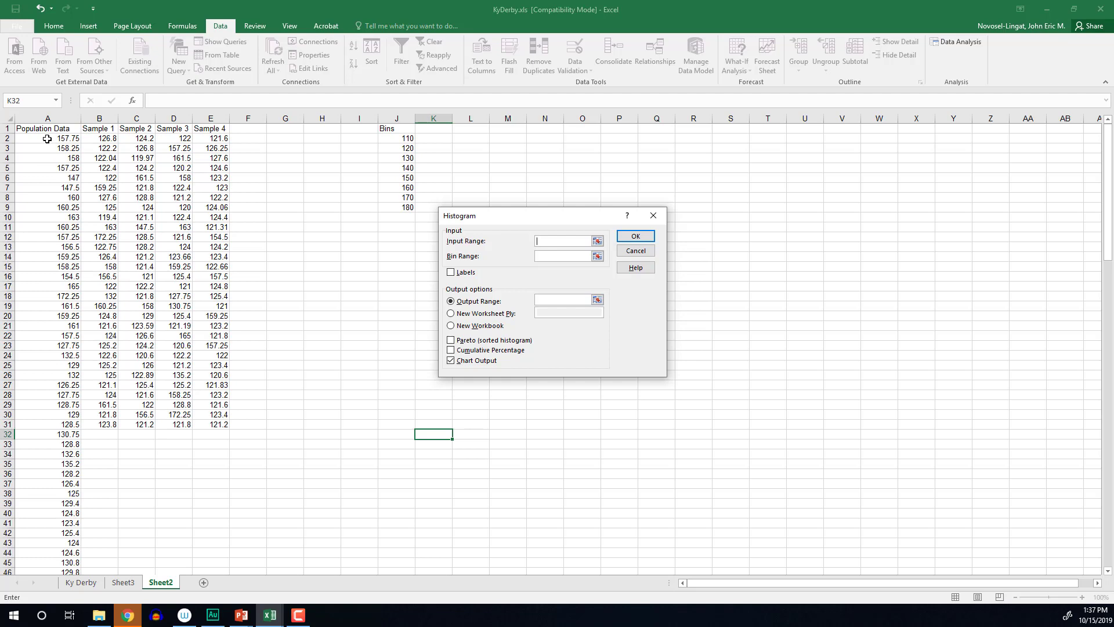
drag(47, 139, 40, 553)
click(556, 257)
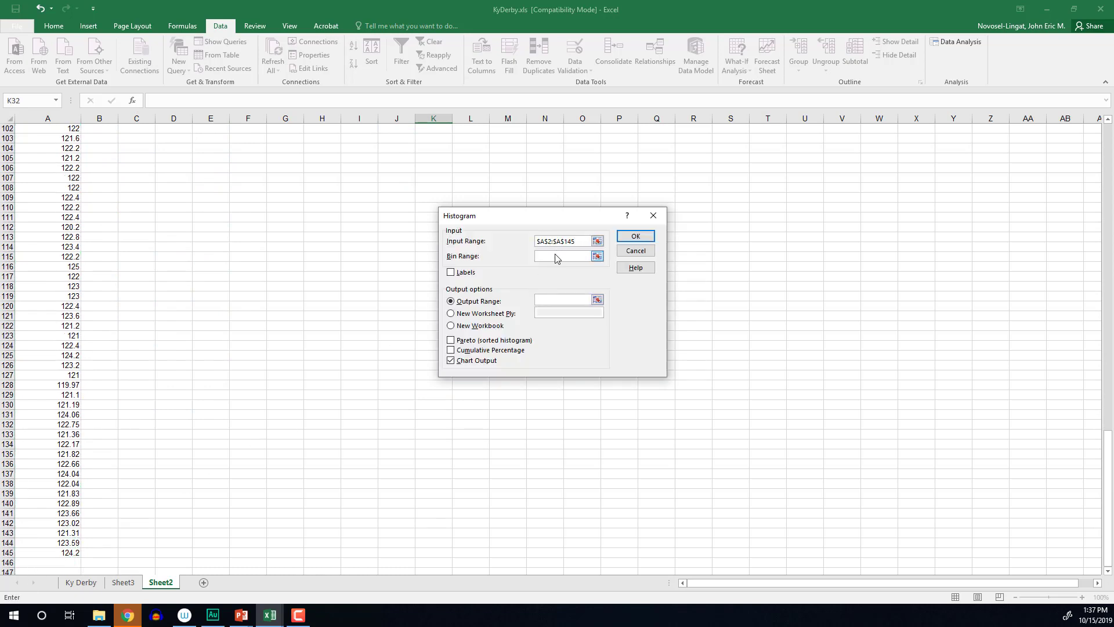
scroll(324, 290, up, 20)
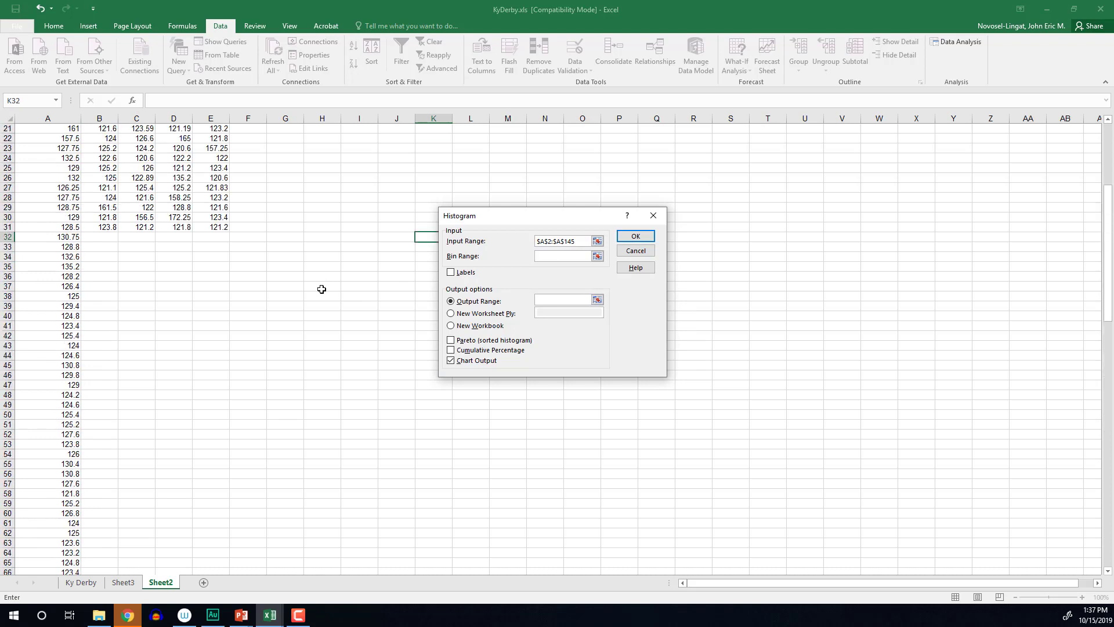
scroll(321, 289, up, 7)
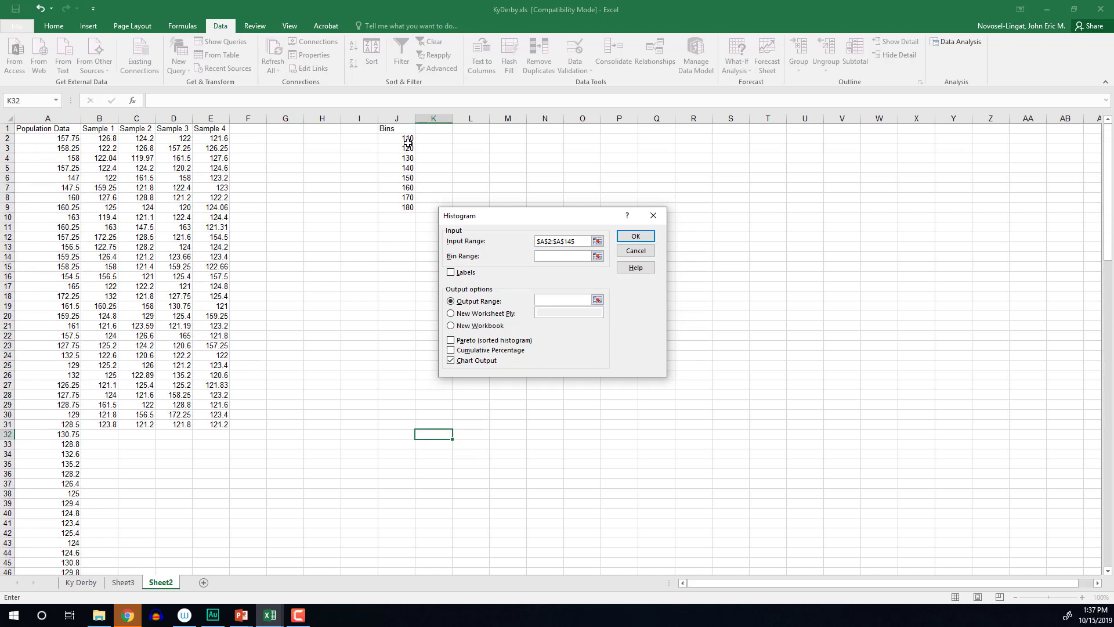
drag(408, 141, 408, 205)
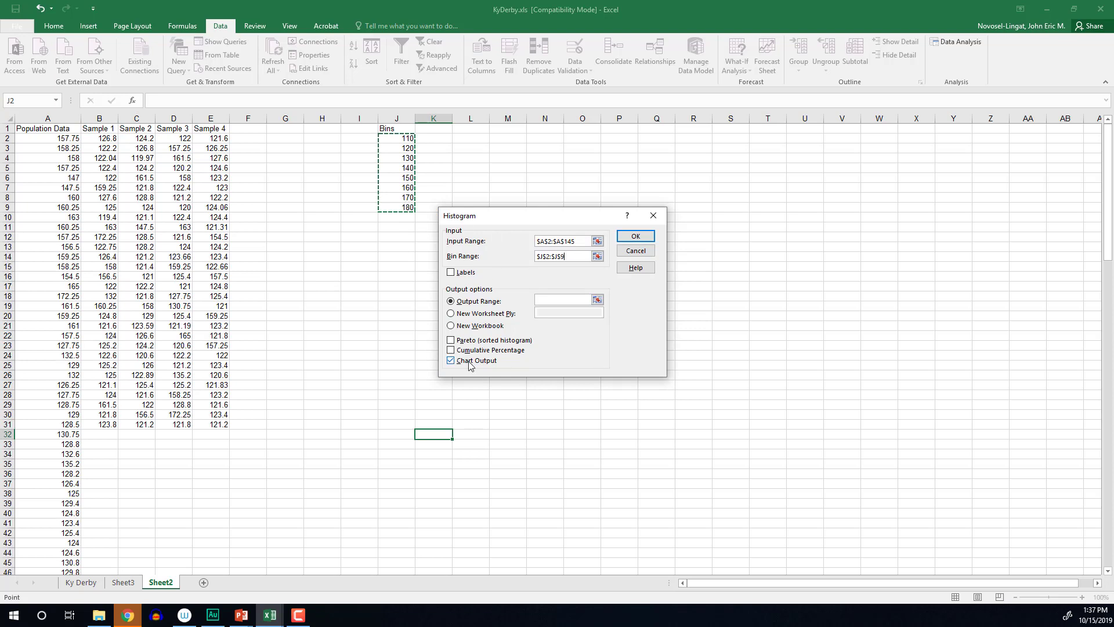
Generate the histogram with chart output enabled and the output range starting at cell K30.
click(469, 361)
click(451, 361)
click(558, 300)
click(444, 416)
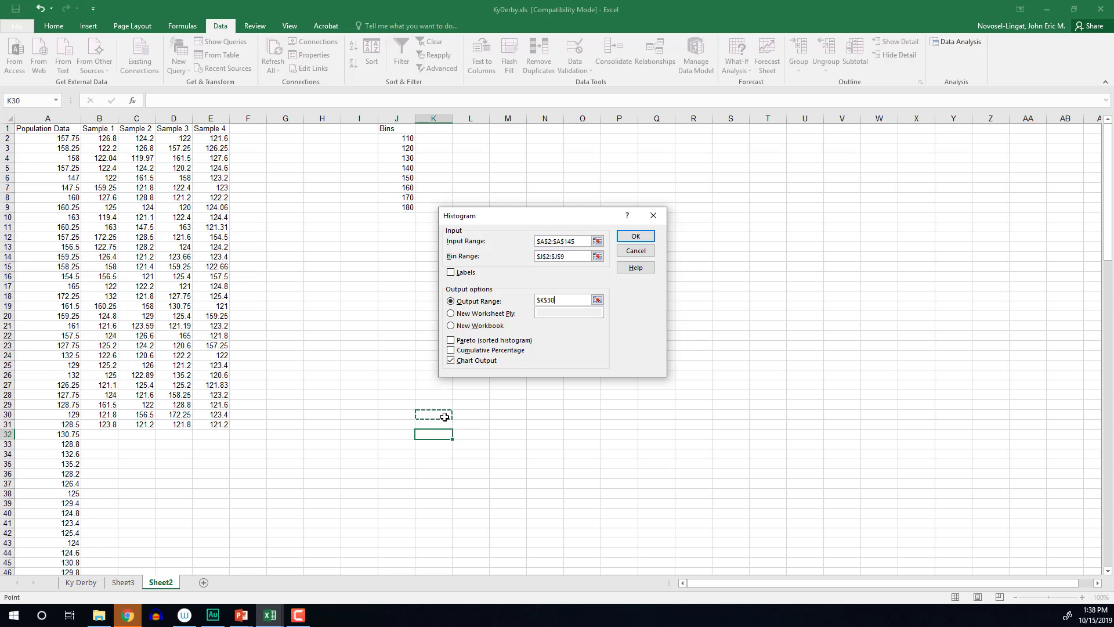
click(633, 236)
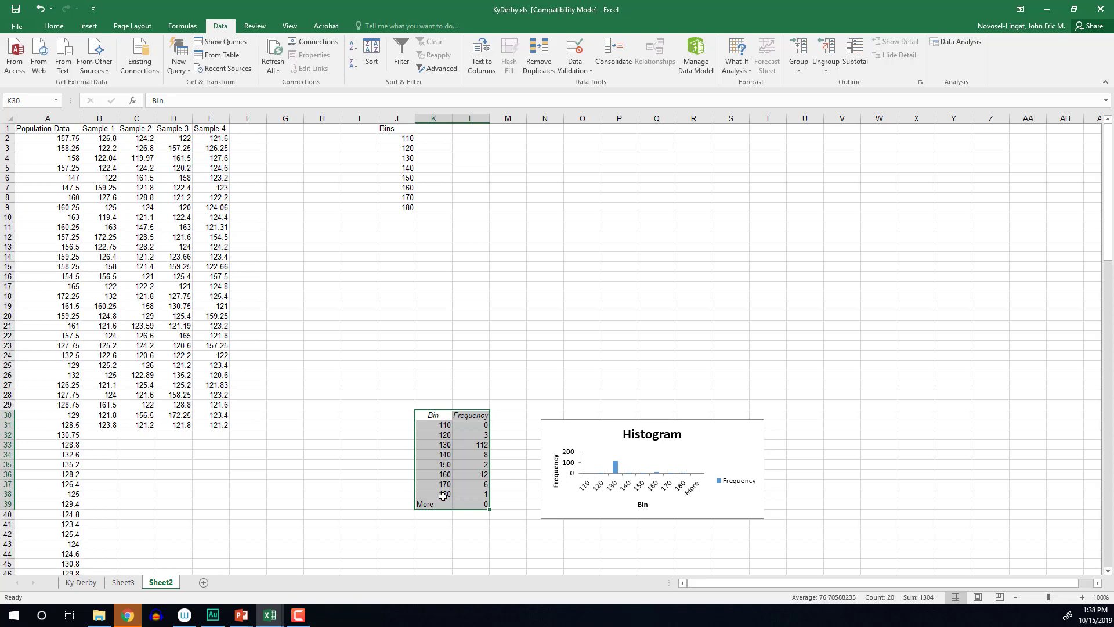
Enlarge the histogram chart to reach about column W and row 24, and change its title to Population Histogram.
click(717, 451)
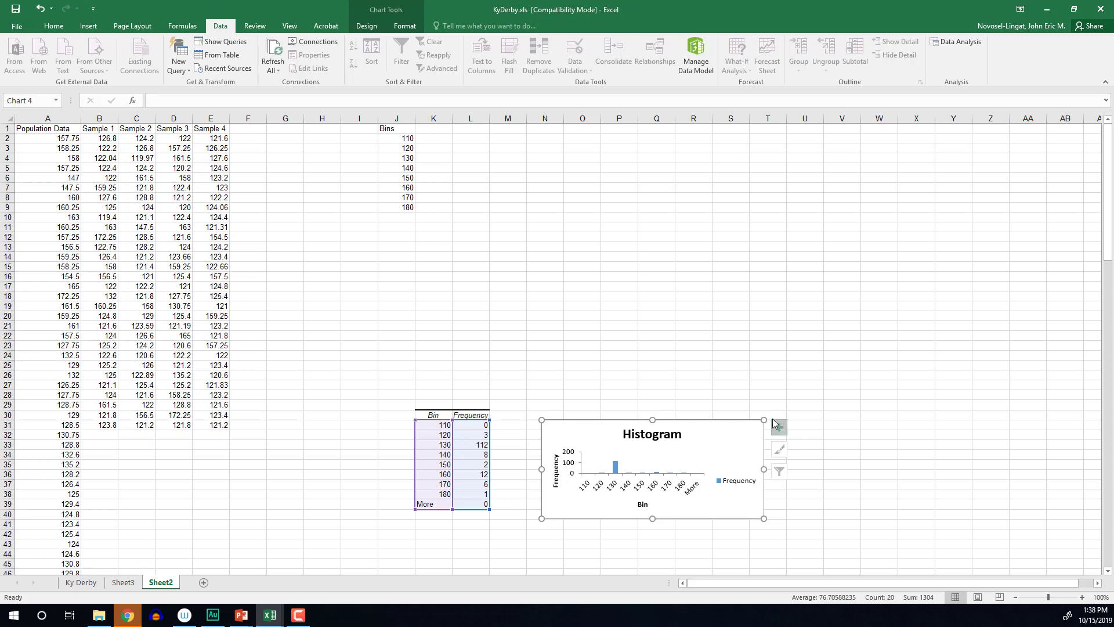
drag(764, 419, 889, 353)
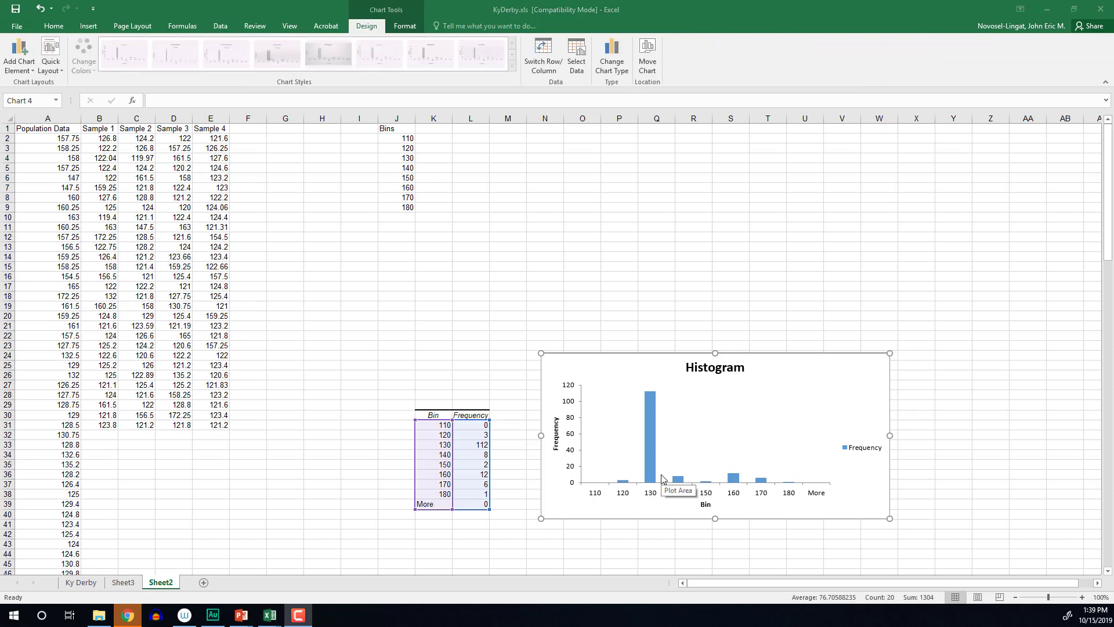
click(709, 372)
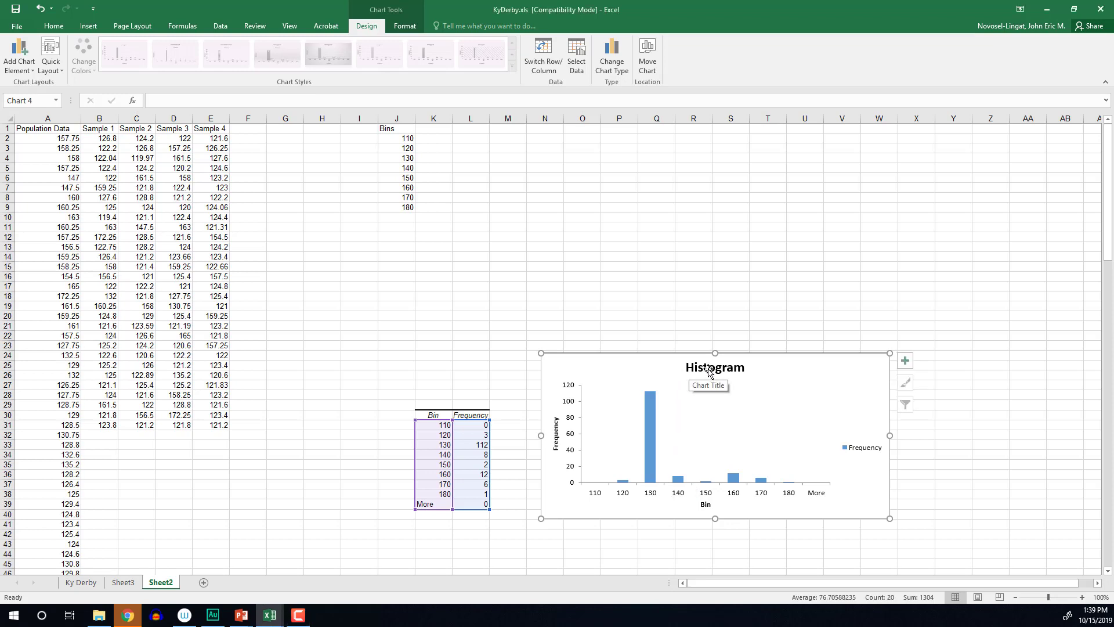
click(705, 371)
click(686, 367)
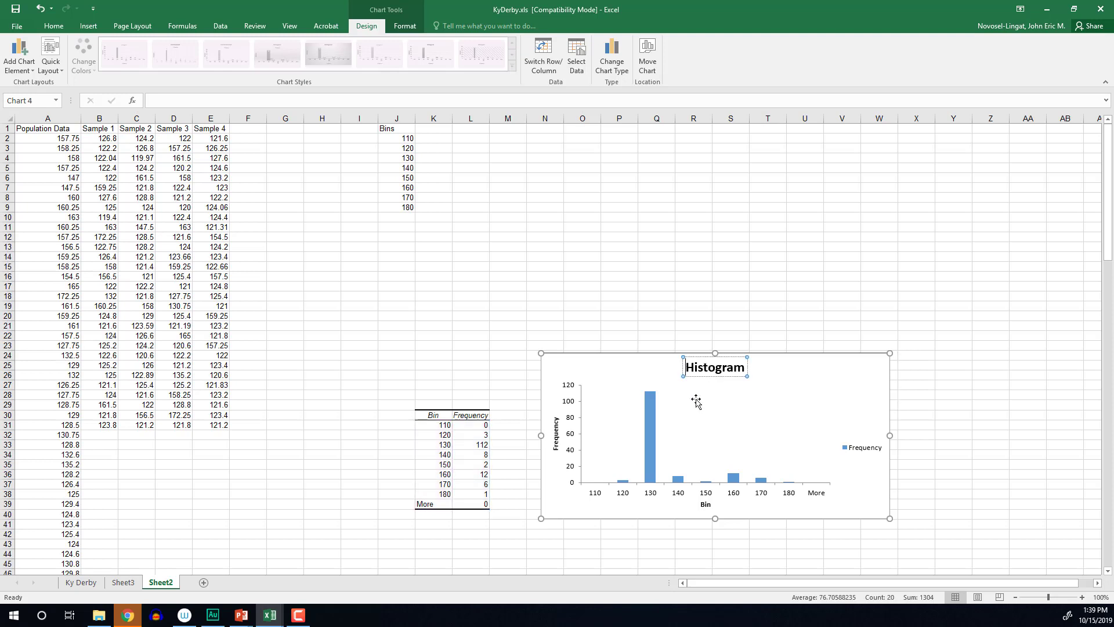
text(Population)
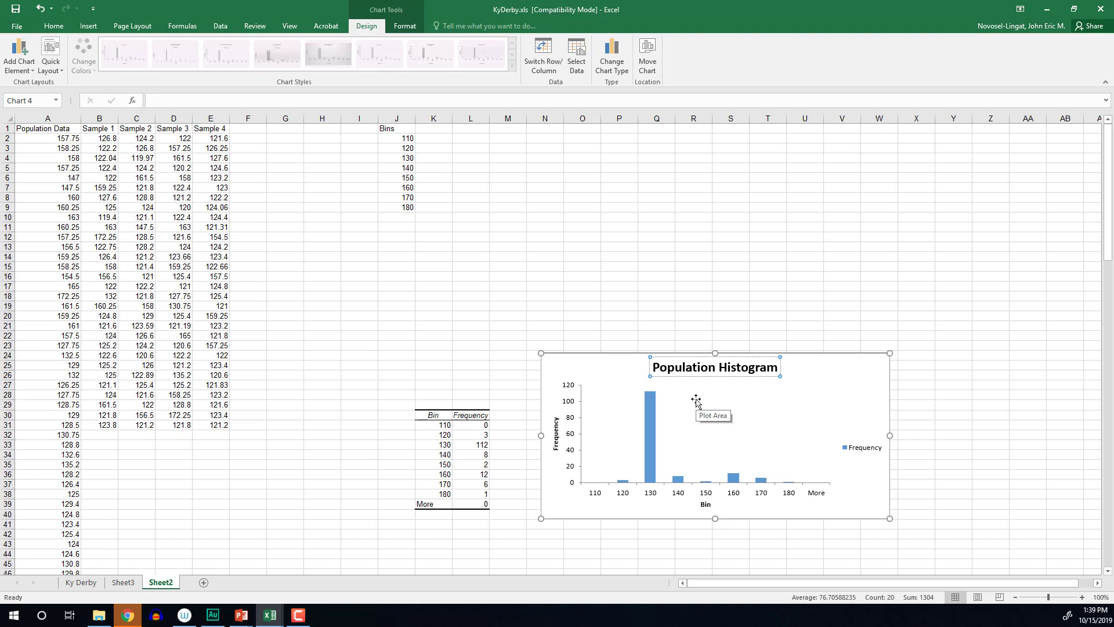
Change the histogram's horizontal axis title to Winning Race Time.
click(707, 506)
click(706, 504)
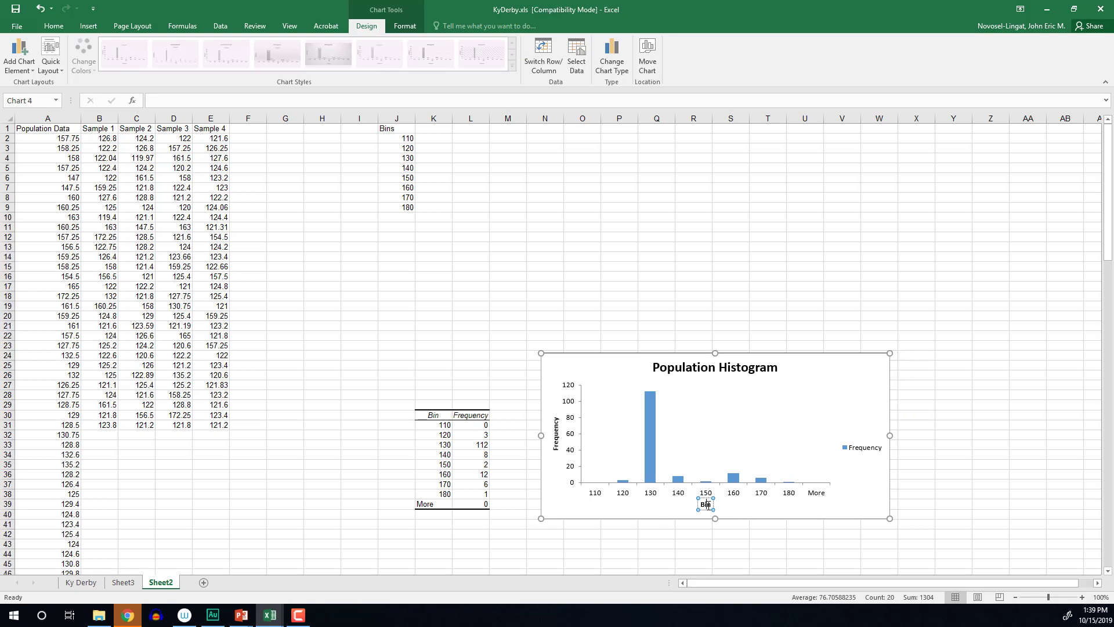
drag(711, 505, 704, 504)
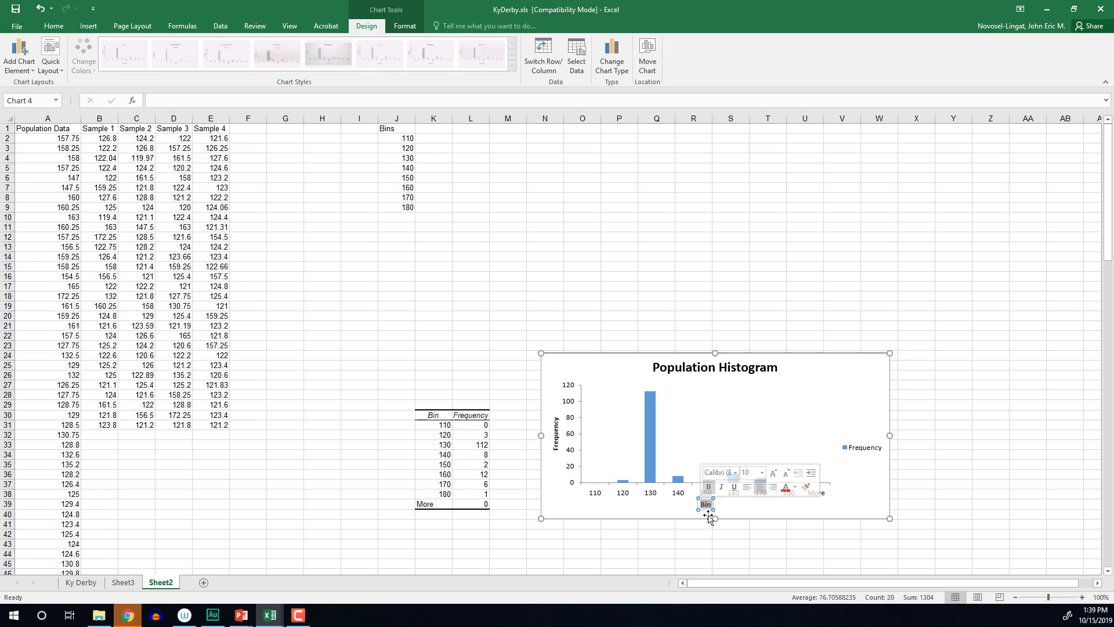
text(Winning)
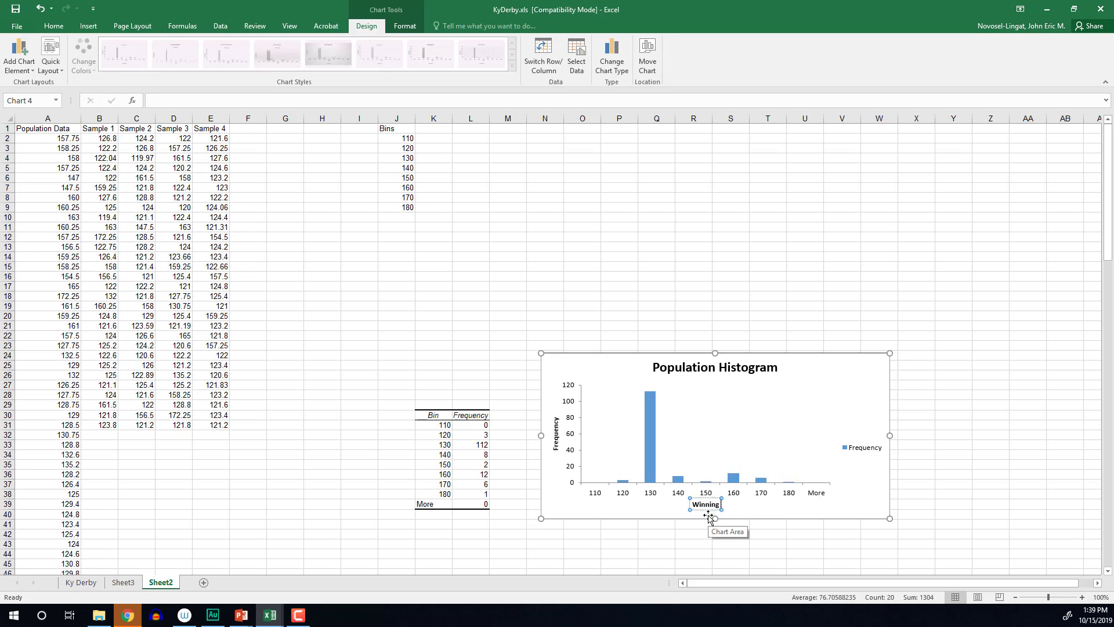
text( Race Time)
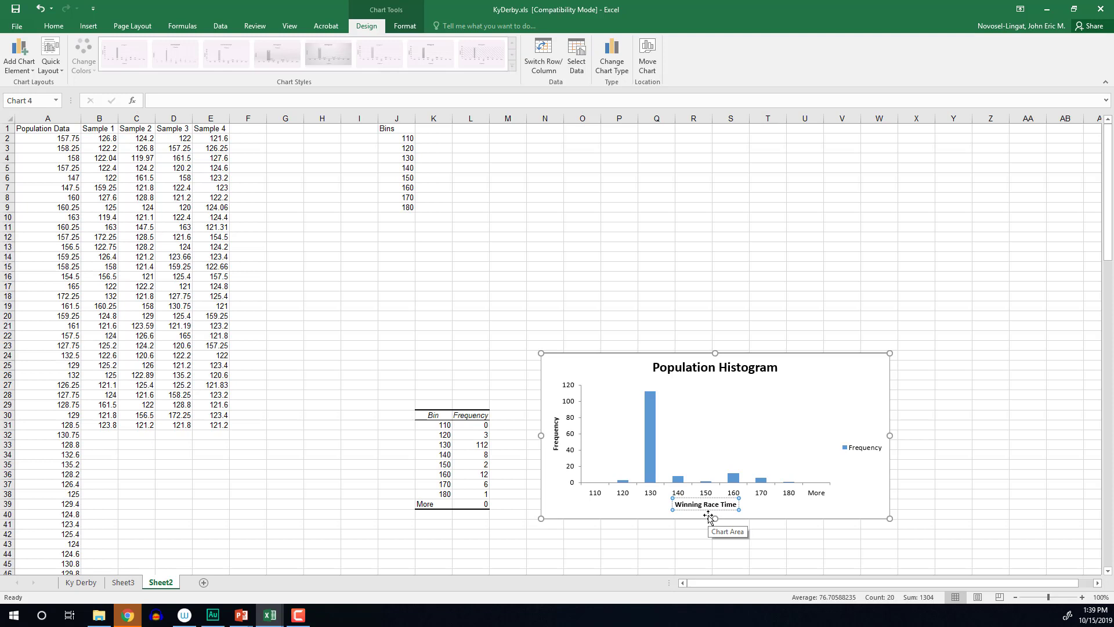
click(754, 508)
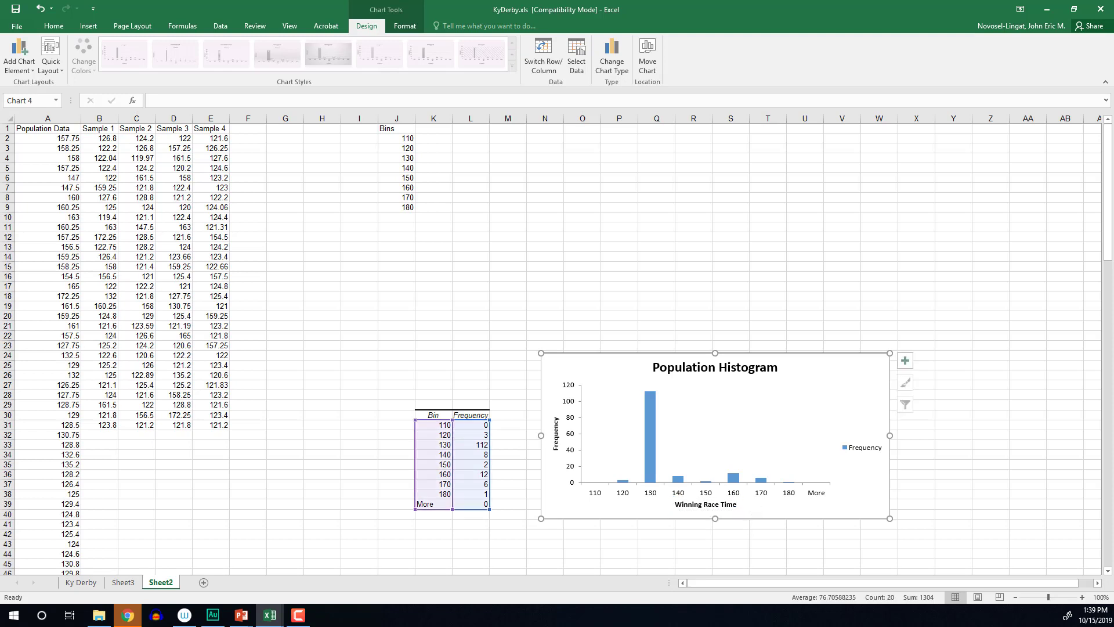
Set the gap width of the histogram's Frequency series to 0% so the bars touch, and close the series formatting.
scroll(551, 348, down, 4)
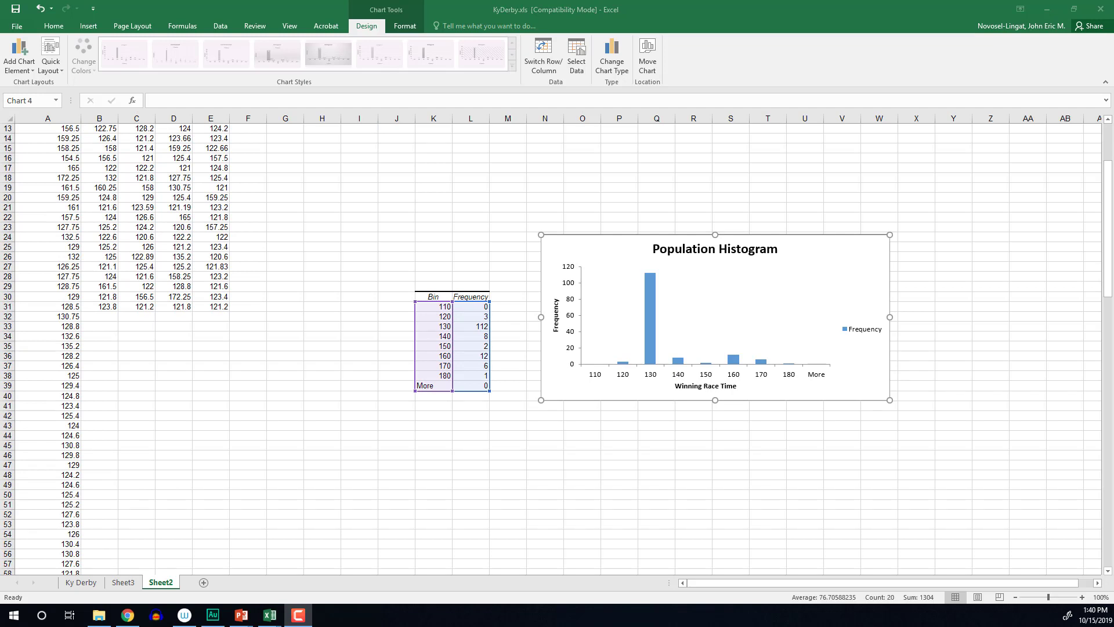
click(653, 340)
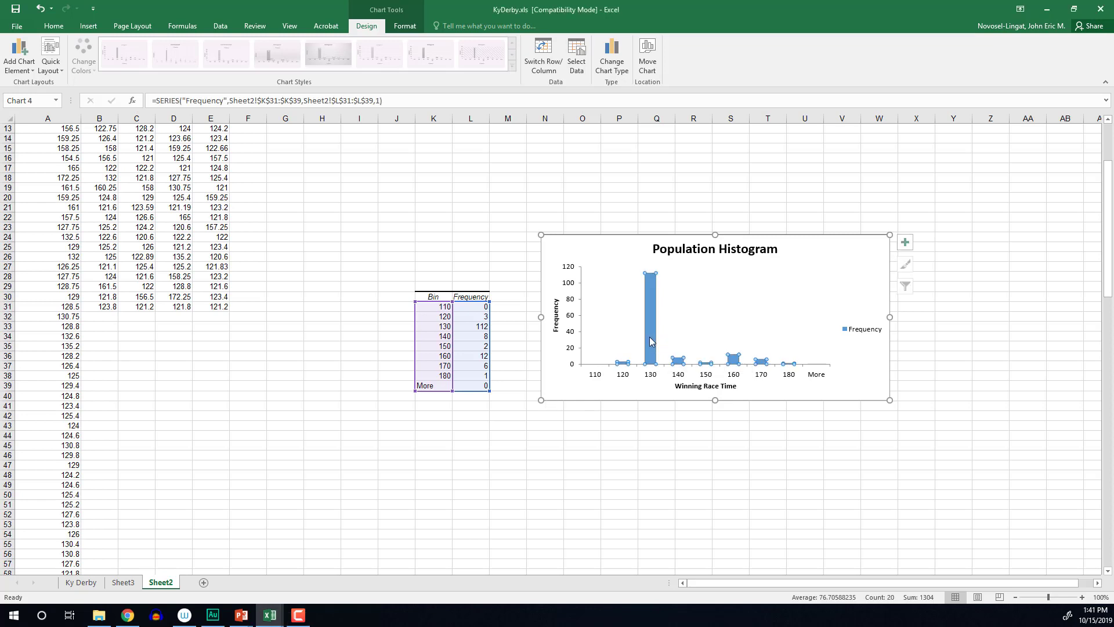
right_click(651, 341)
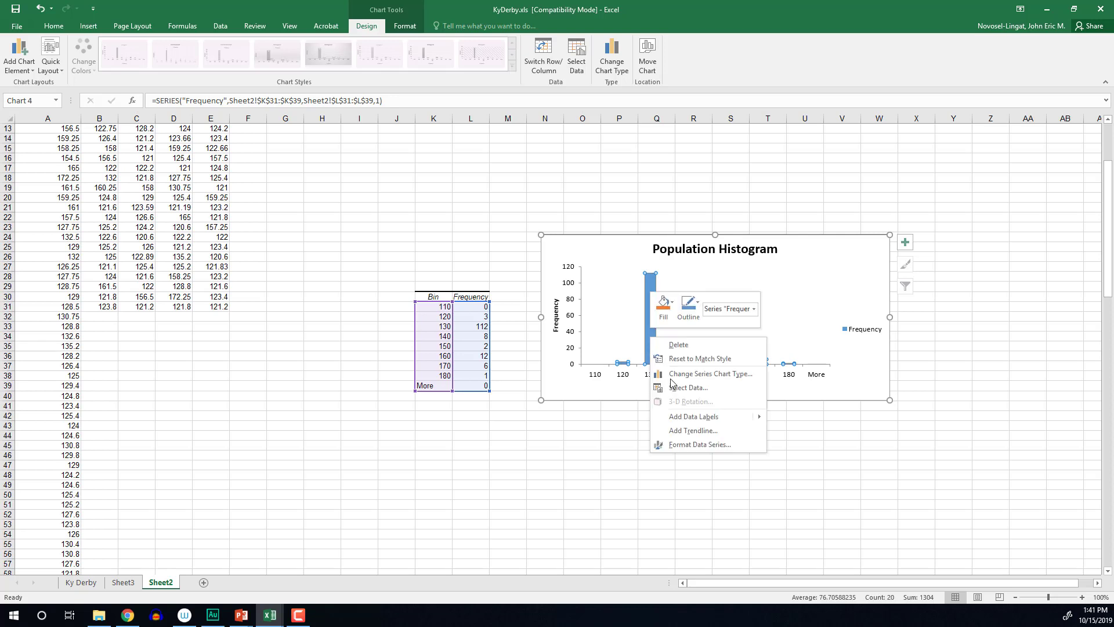
click(702, 445)
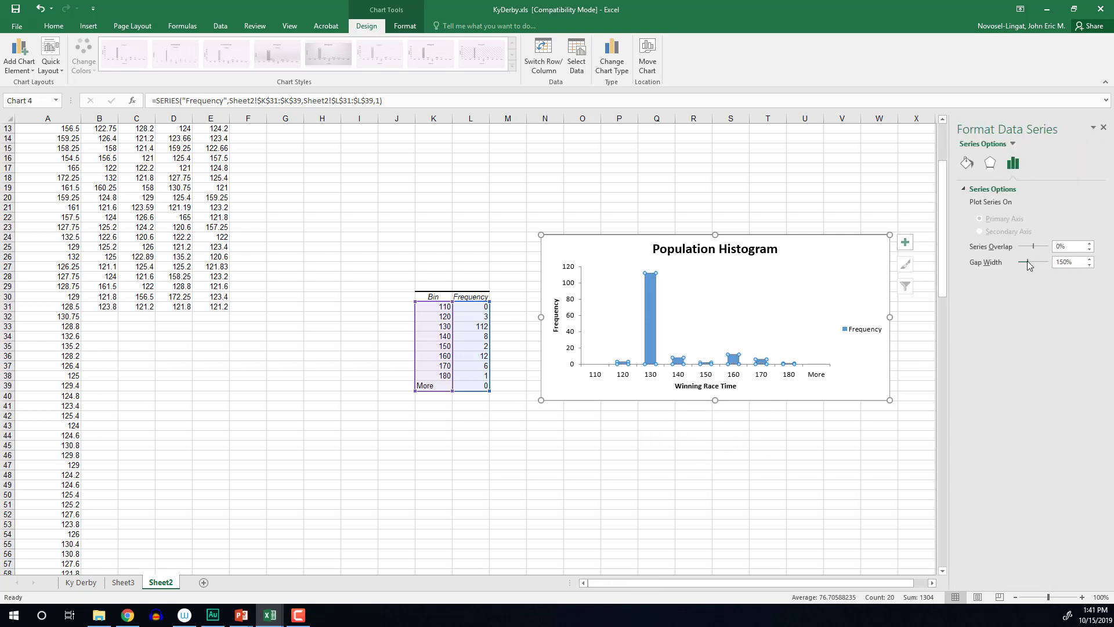
drag(1028, 265, 1015, 264)
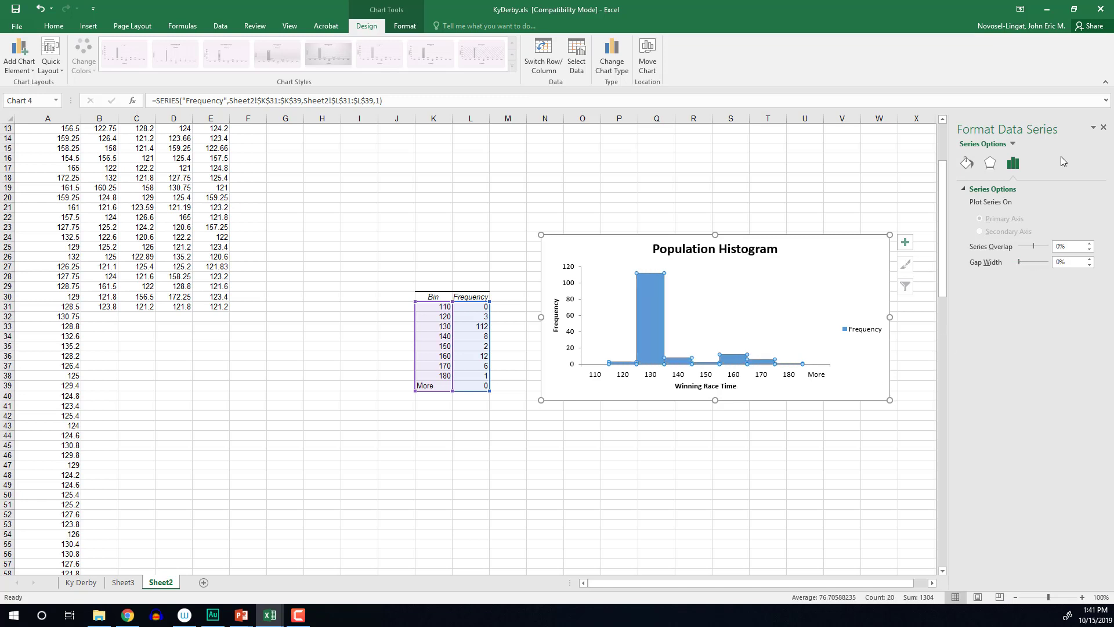
click(1102, 130)
click(930, 424)
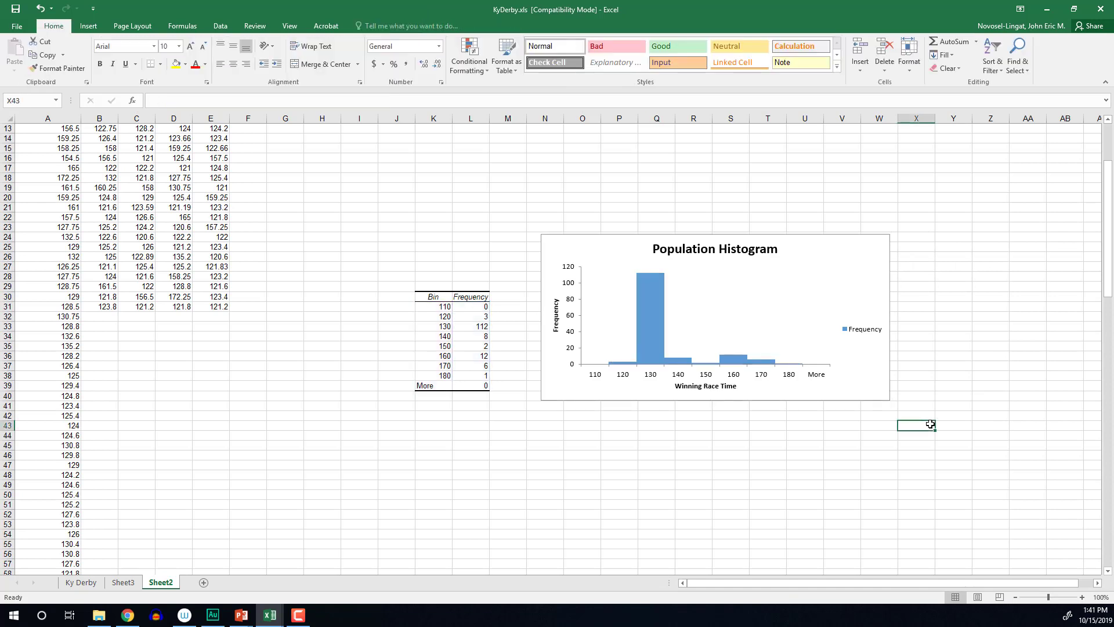
Copy the whole Population Histogram chart to the clipboard.
click(878, 390)
right_click(877, 389)
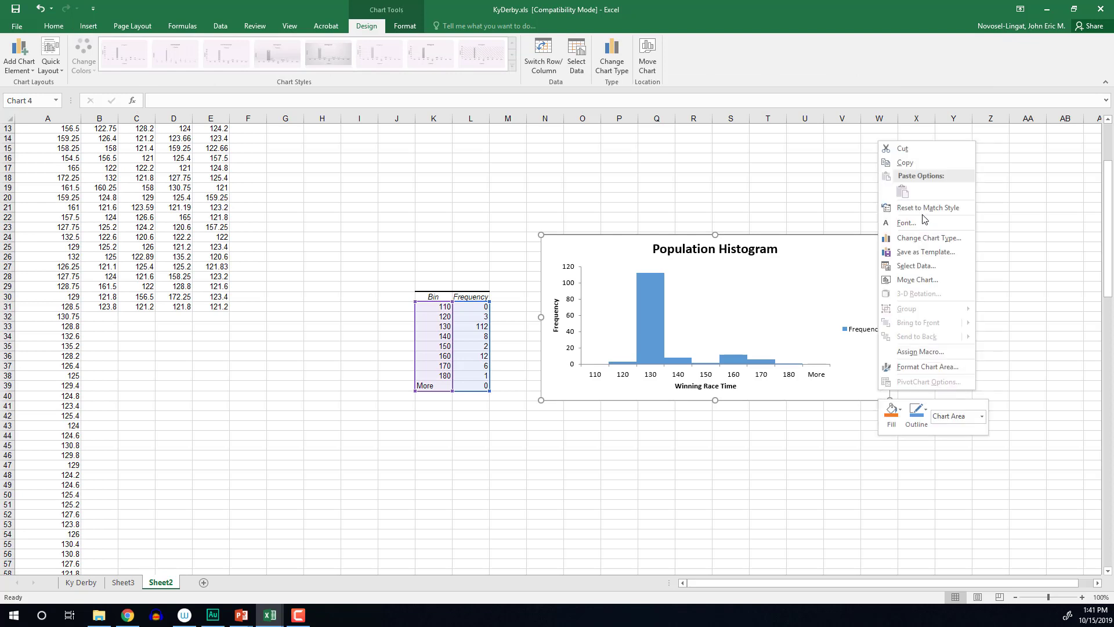
click(911, 168)
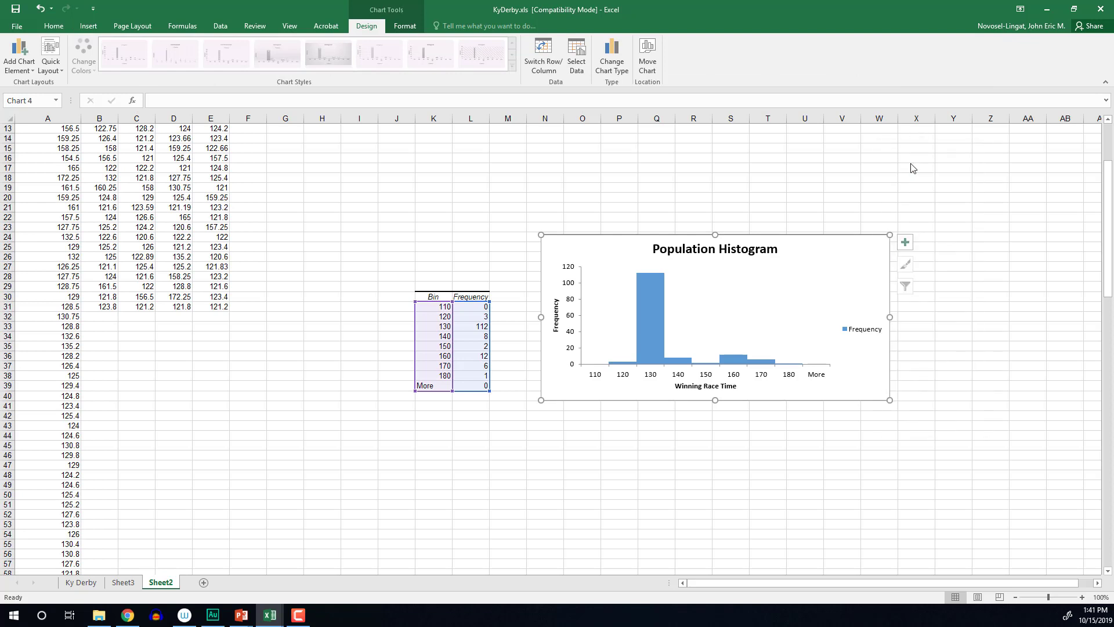